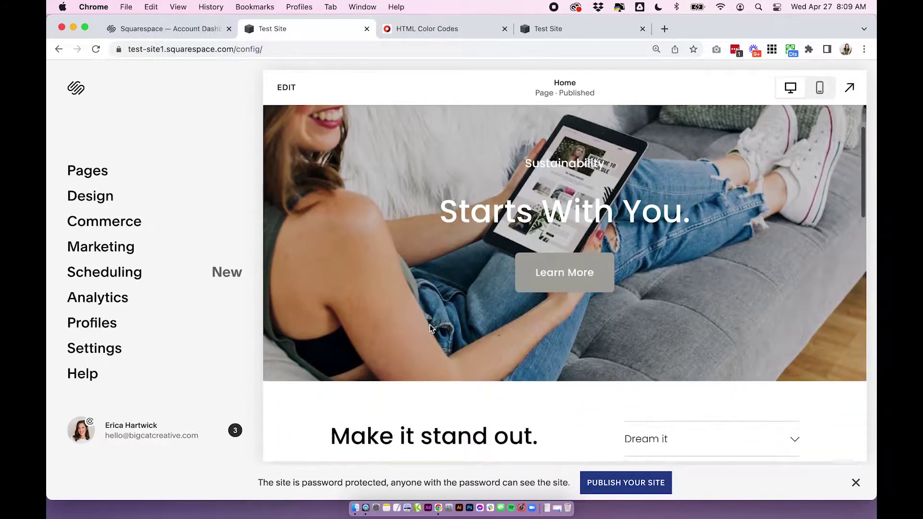
# Step: Scroll through the Home page preview down to the Subscribe block and footer
pyautogui.scroll(3, 429, 325)
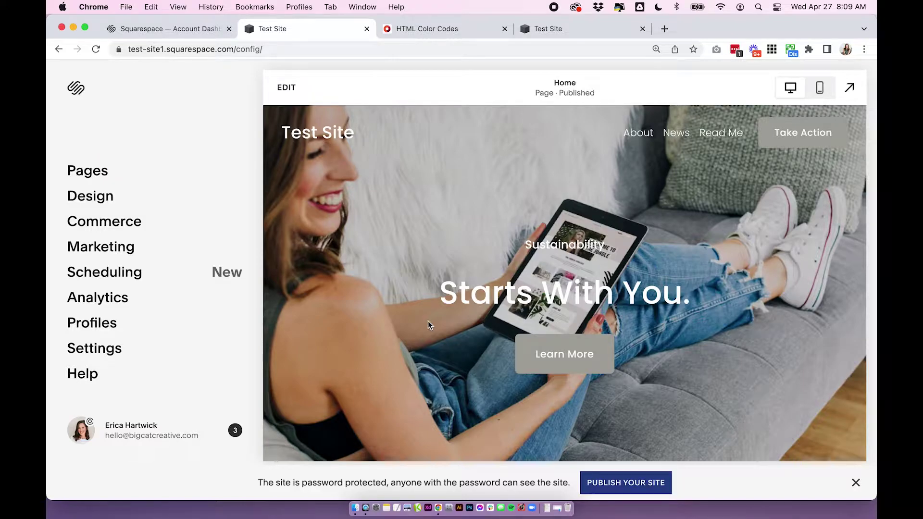
pyautogui.scroll(-20, 429, 325)
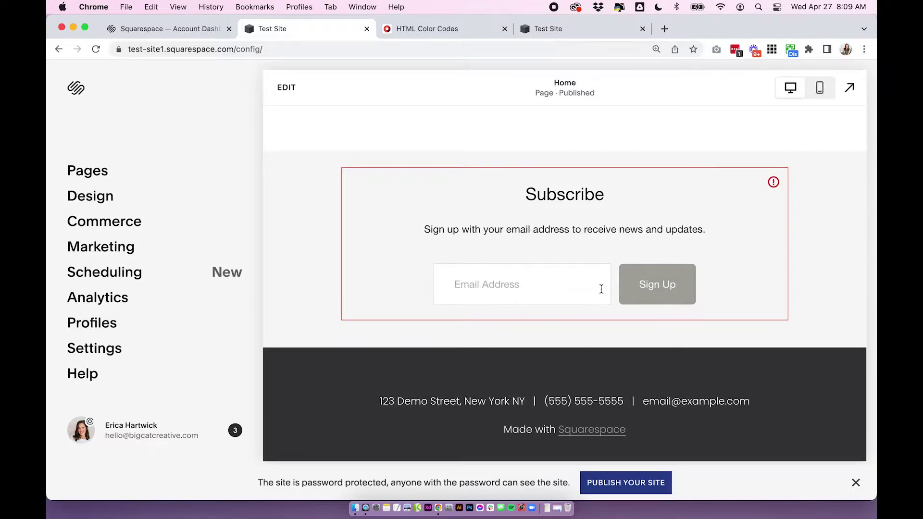
pyautogui.scroll(1, 602, 289)
pyautogui.scroll(-1, 581, 338)
pyautogui.scroll(10, 565, 258)
pyautogui.scroll(-10, 548, 221)
# Step: Enter edit mode and insert a blank section below the Subscribe block, bringing up its block picker
pyautogui.click(295, 91)
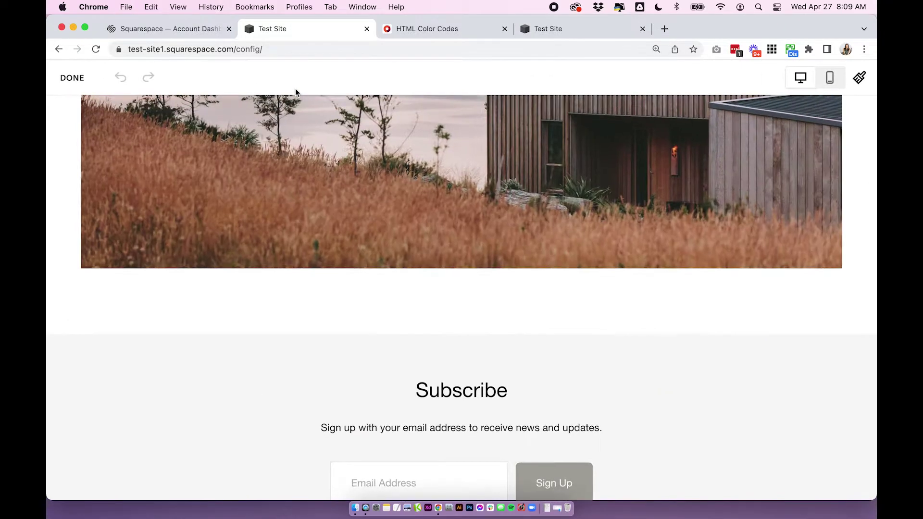
pyautogui.scroll(-4, 515, 202)
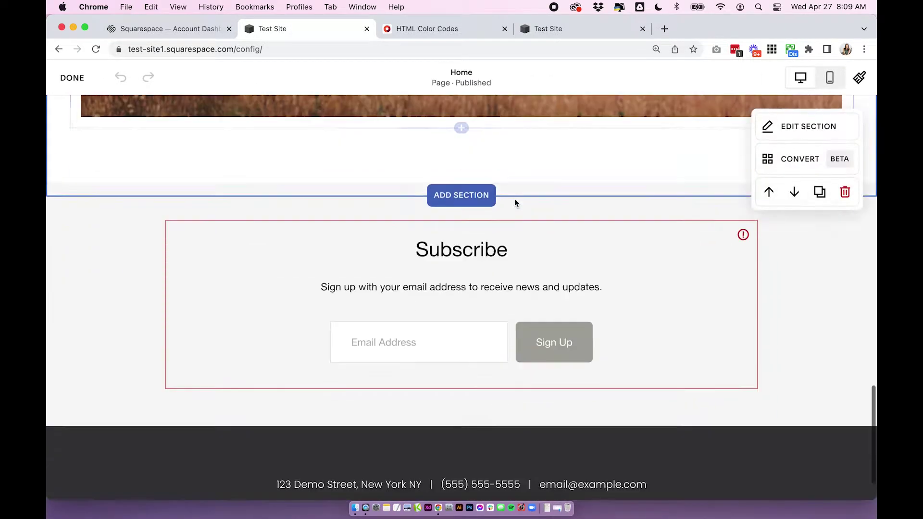
pyautogui.scroll(-2, 515, 203)
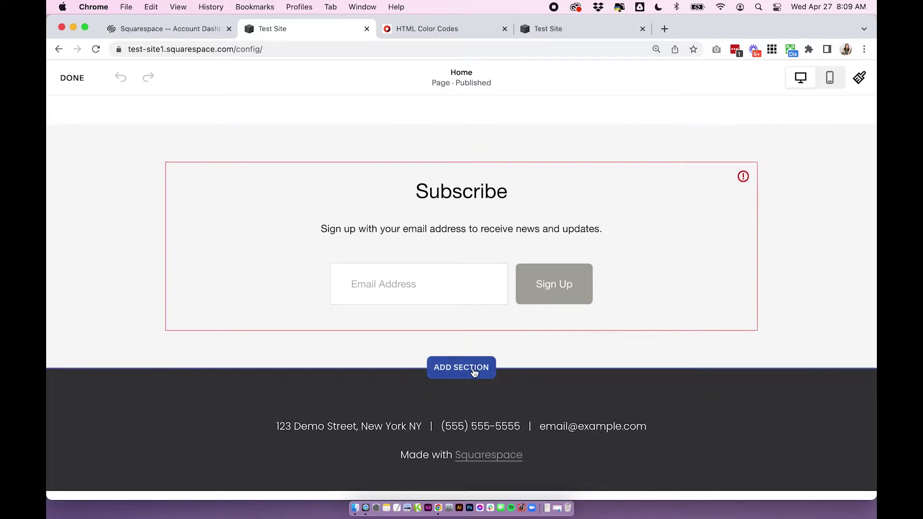
pyautogui.click(473, 372)
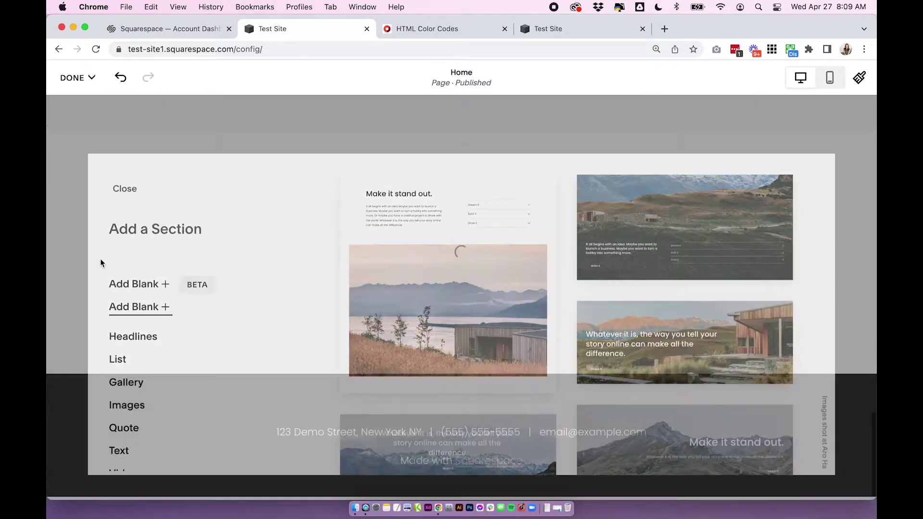
pyautogui.click(133, 290)
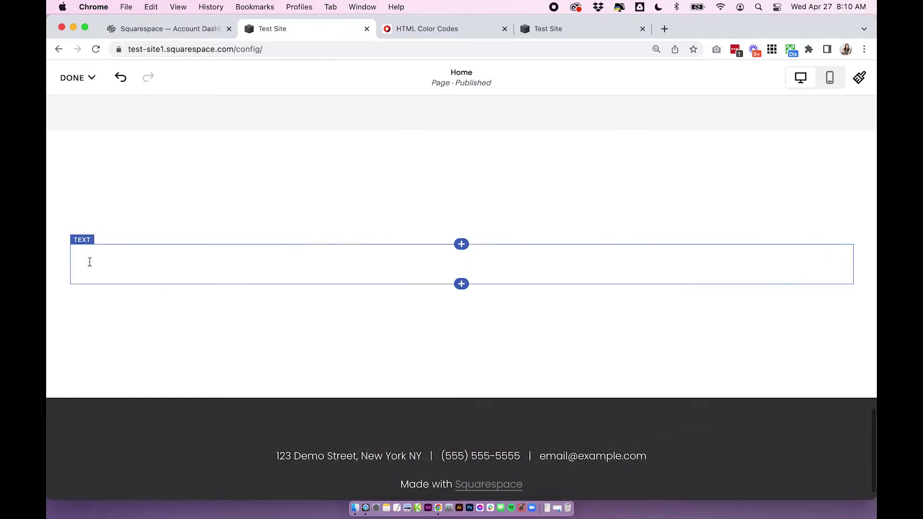
pyautogui.click(464, 215)
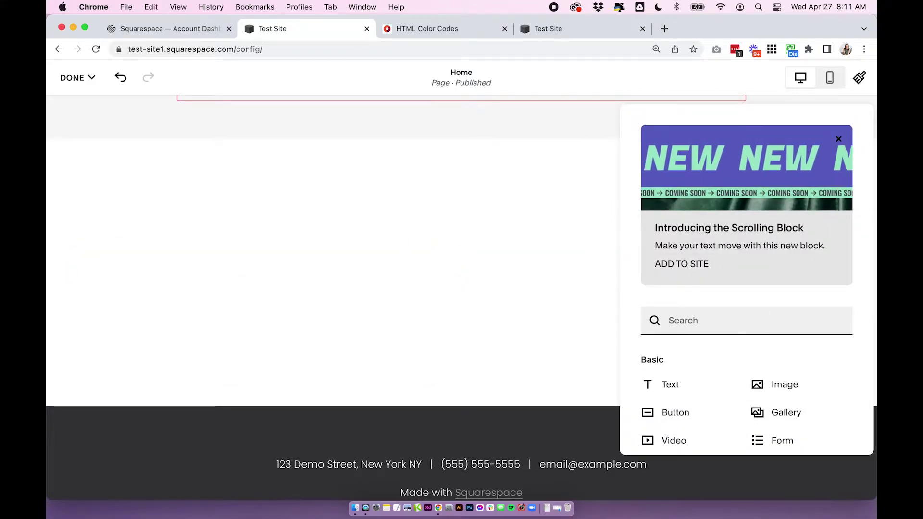
# Step: Add an Instagram block found by searching 'insta' and authorize a newly connected Instagram account
pyautogui.write('insta')
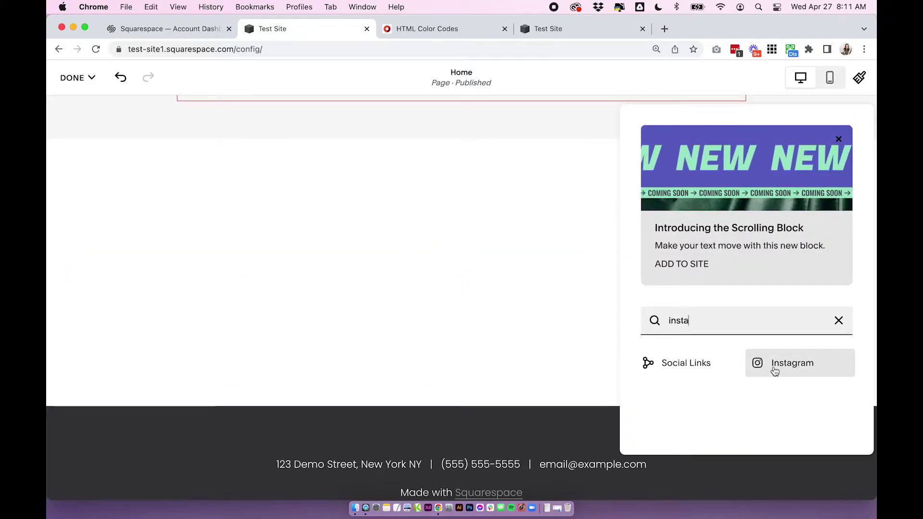
pyautogui.click(775, 371)
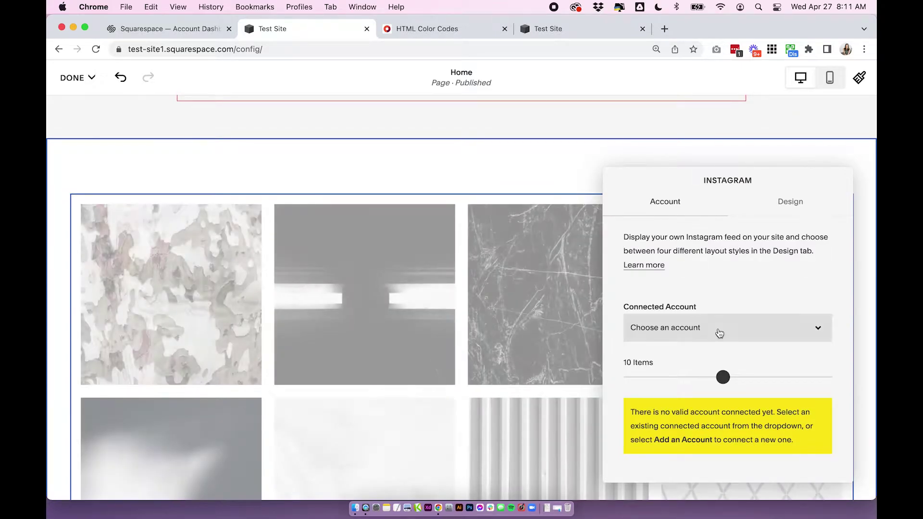
pyautogui.click(719, 331)
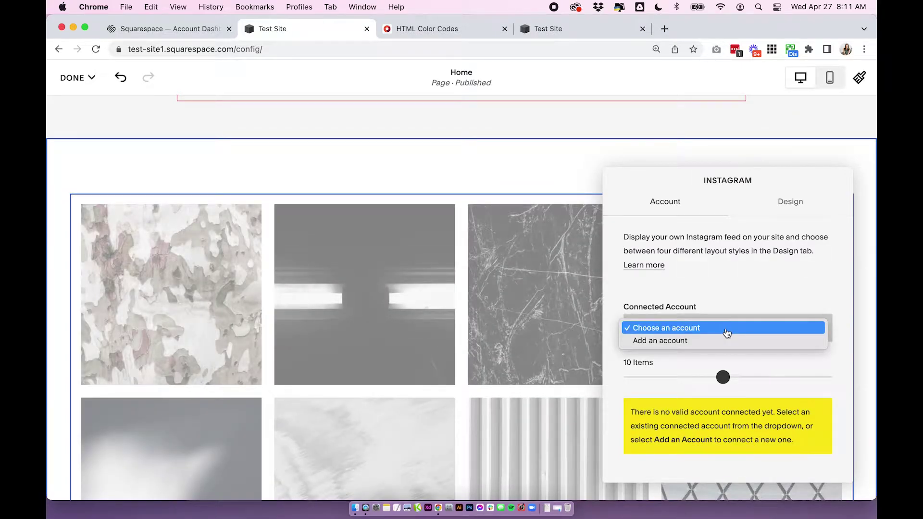
pyautogui.click(726, 330)
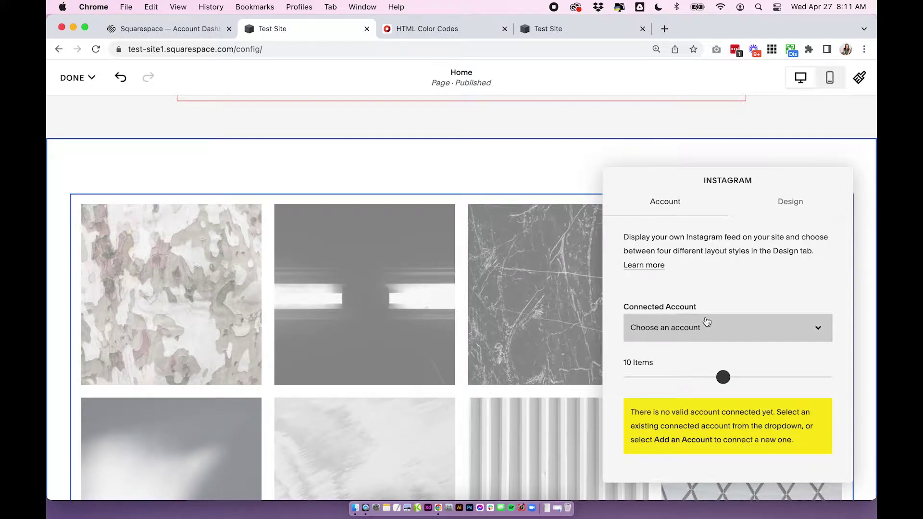
pyautogui.click(707, 322)
pyautogui.click(703, 339)
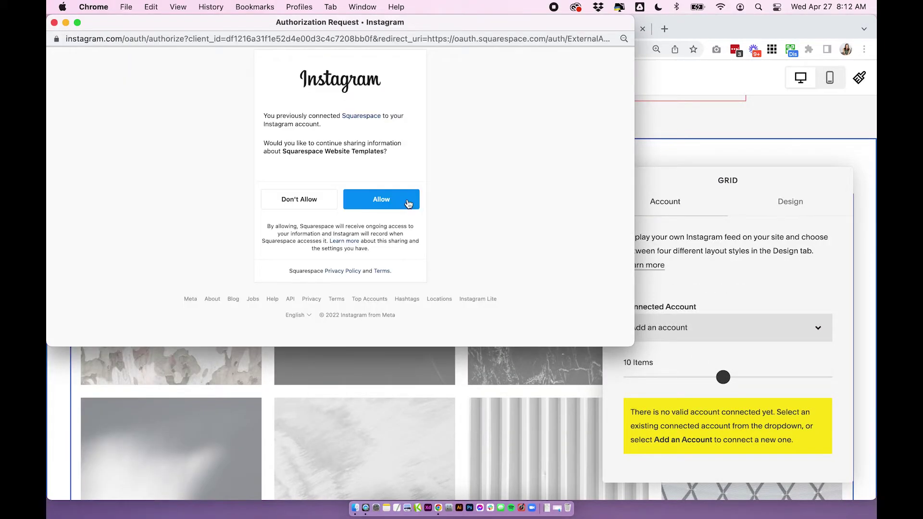
pyautogui.click(408, 204)
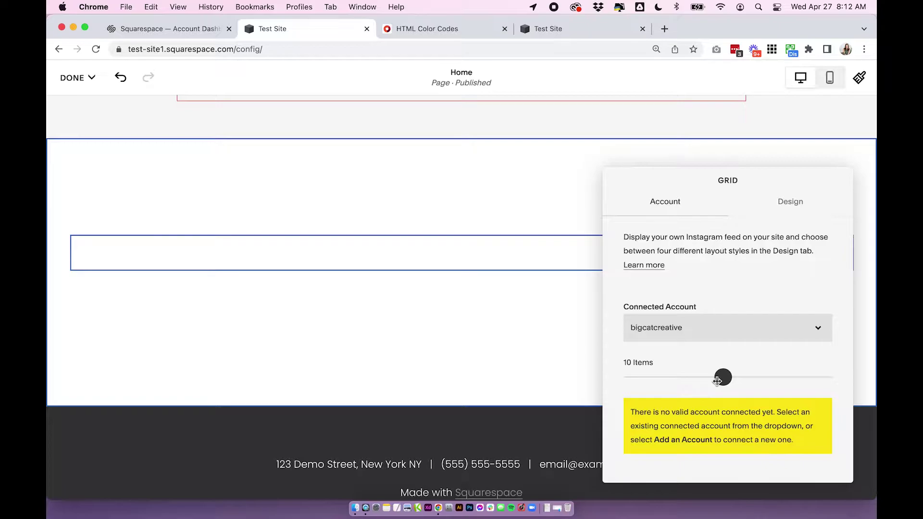
# Step: Set the Instagram block to 6 items, 6 thumbnails per row, padding 0, links in new window
pyautogui.moveTo(718, 381); pyautogui.dragTo(681, 380)
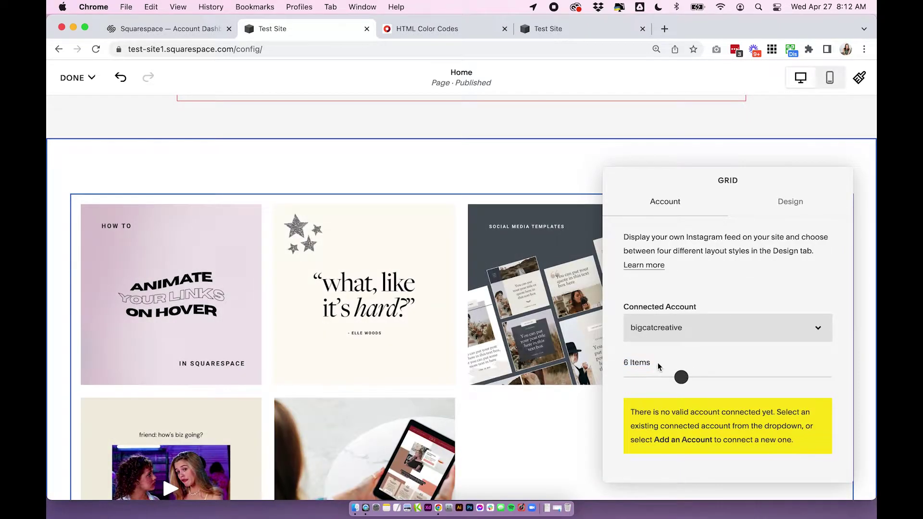
pyautogui.click(791, 202)
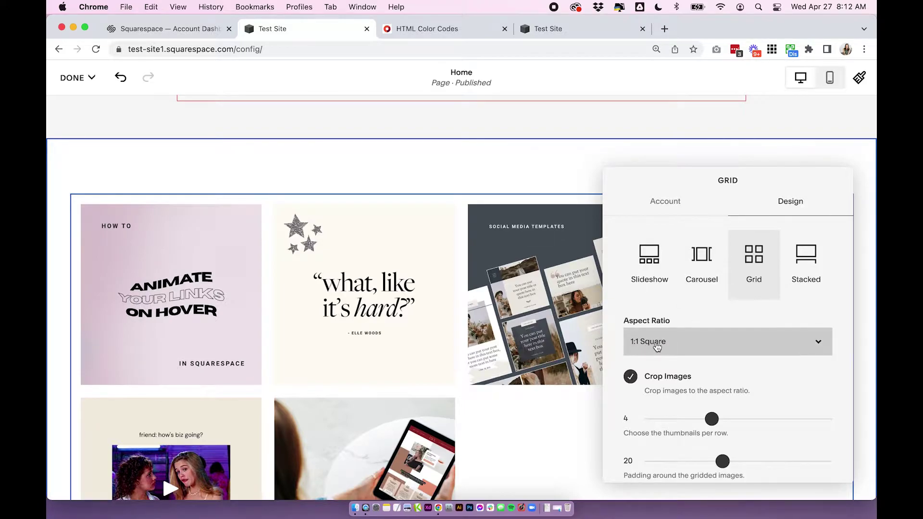
pyautogui.scroll(-3, 657, 347)
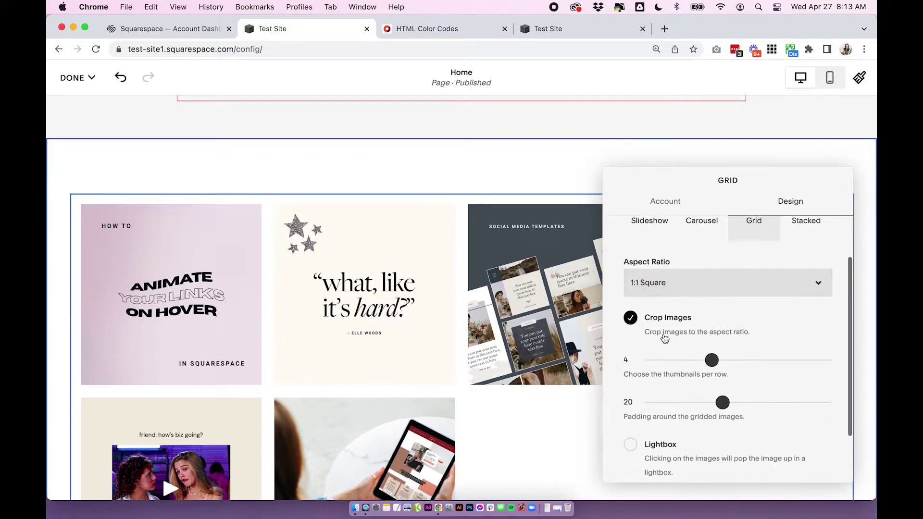
pyautogui.moveTo(712, 360); pyautogui.dragTo(748, 364)
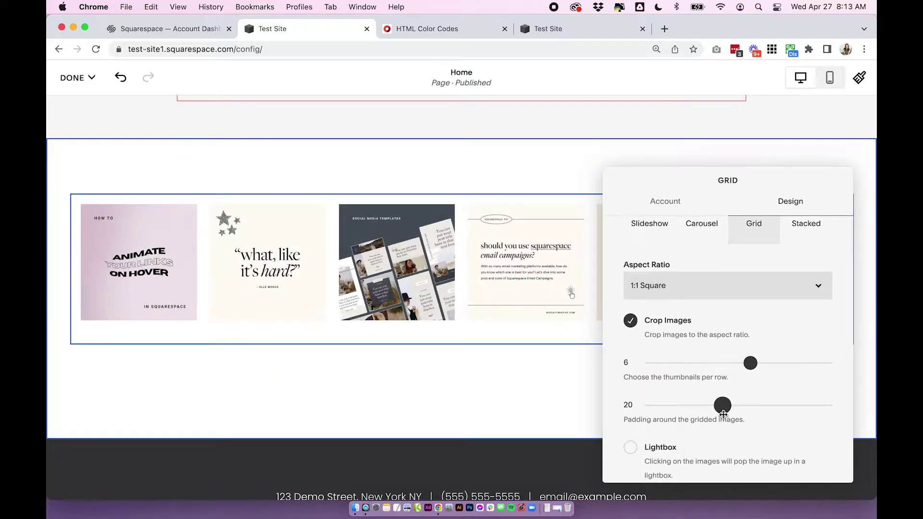
pyautogui.moveTo(723, 405); pyautogui.dragTo(632, 406)
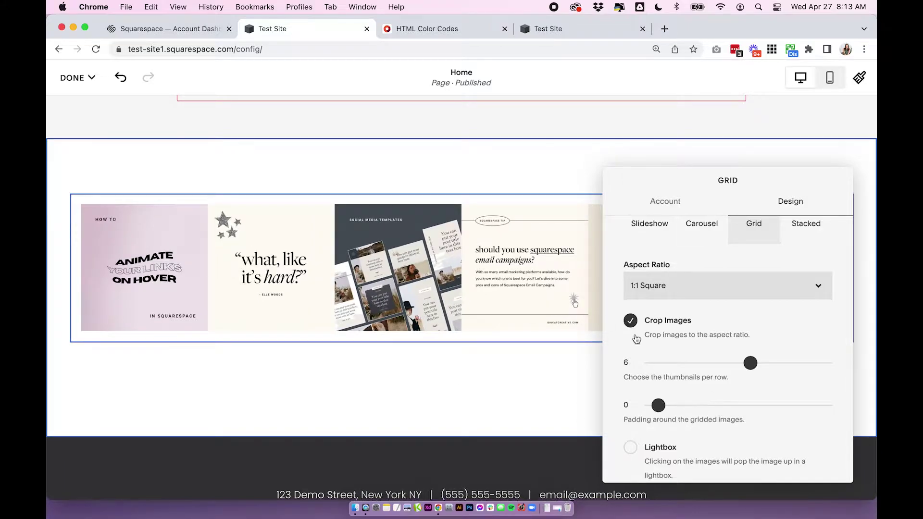
pyautogui.scroll(-3, 661, 350)
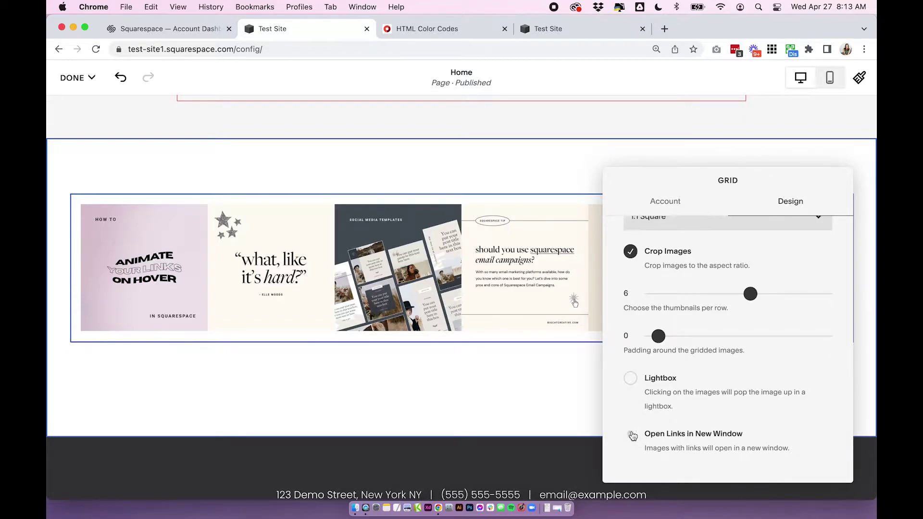
pyautogui.click(630, 434)
# Step: Close the Instagram settings and delete the empty text block under the gallery
pyautogui.click(460, 390)
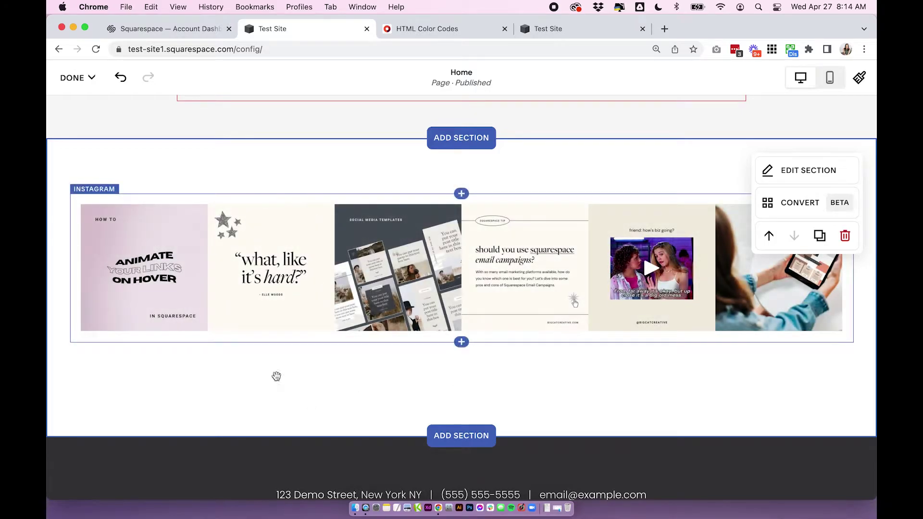
pyautogui.click(366, 348)
pyautogui.click(141, 320)
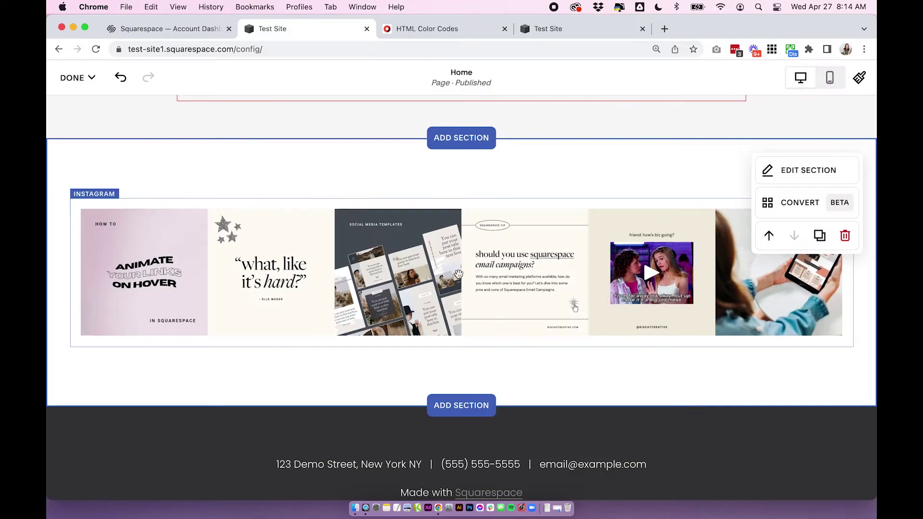
# Step: Give the footer's Instagram section a custom height of 10 and save the footer
pyautogui.click(639, 207)
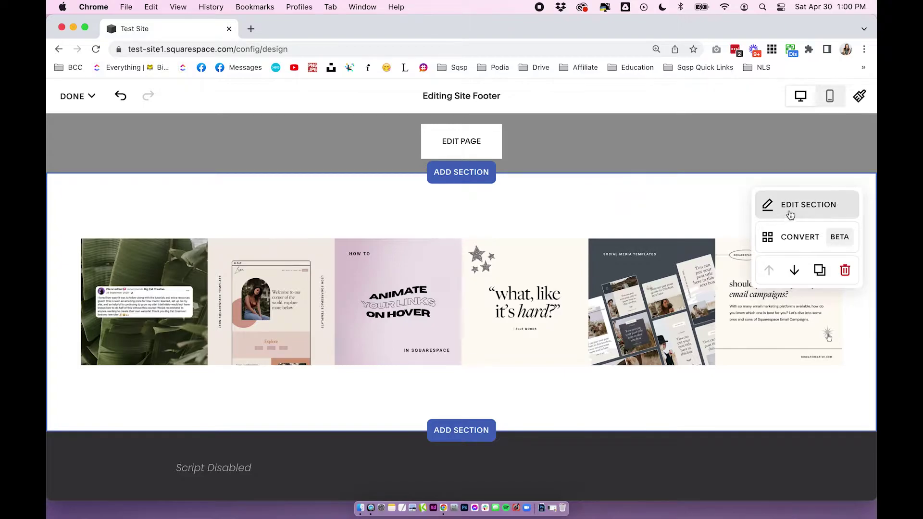
pyautogui.click(779, 206)
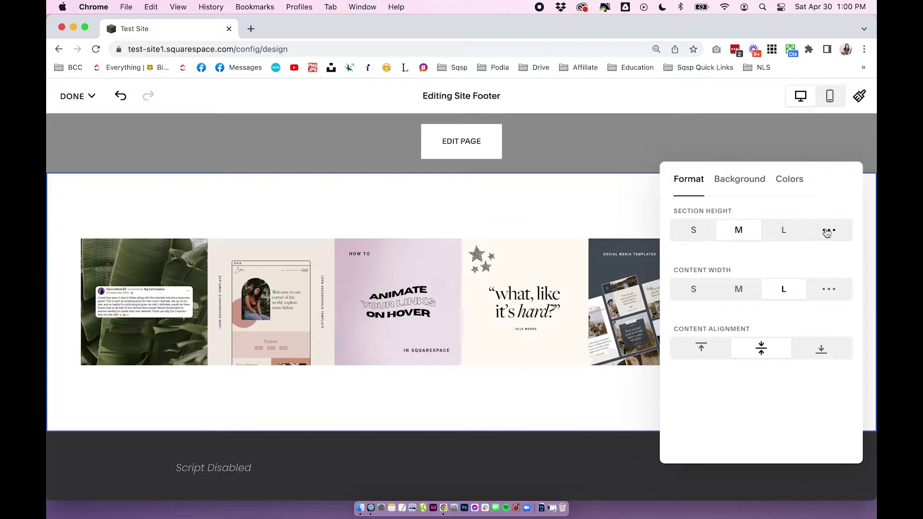
pyautogui.click(828, 231)
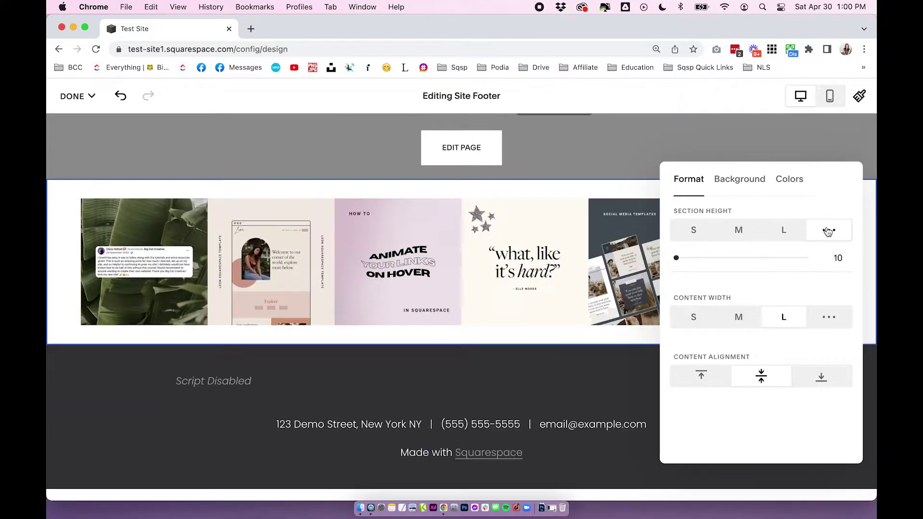
pyautogui.click(835, 260)
pyautogui.click(731, 303)
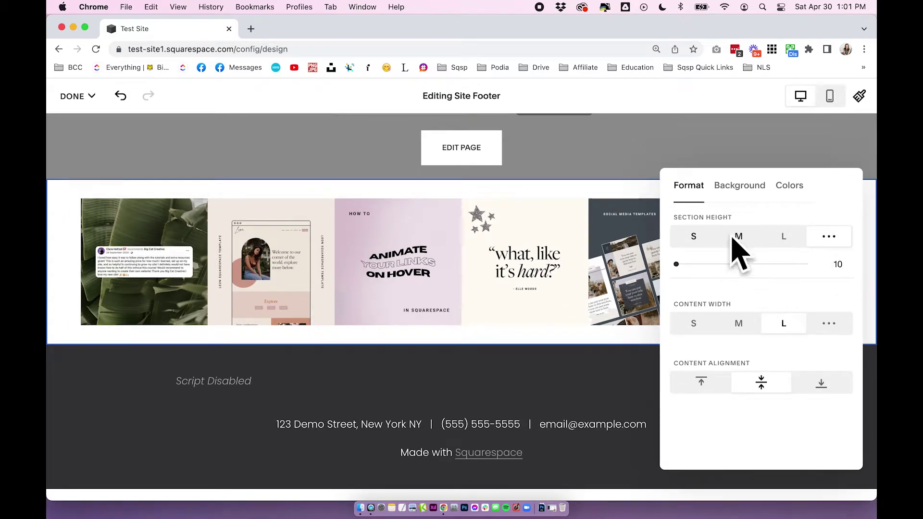
pyautogui.click(838, 265)
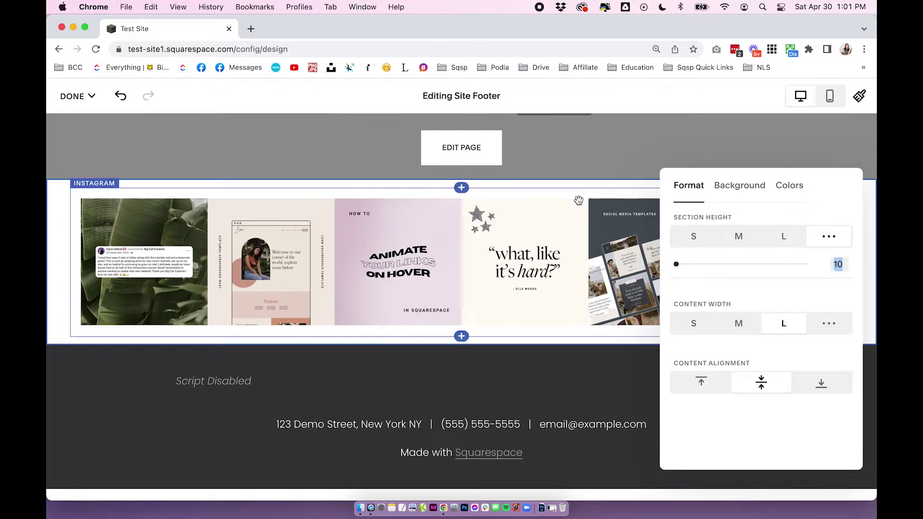
pyautogui.click(54, 260)
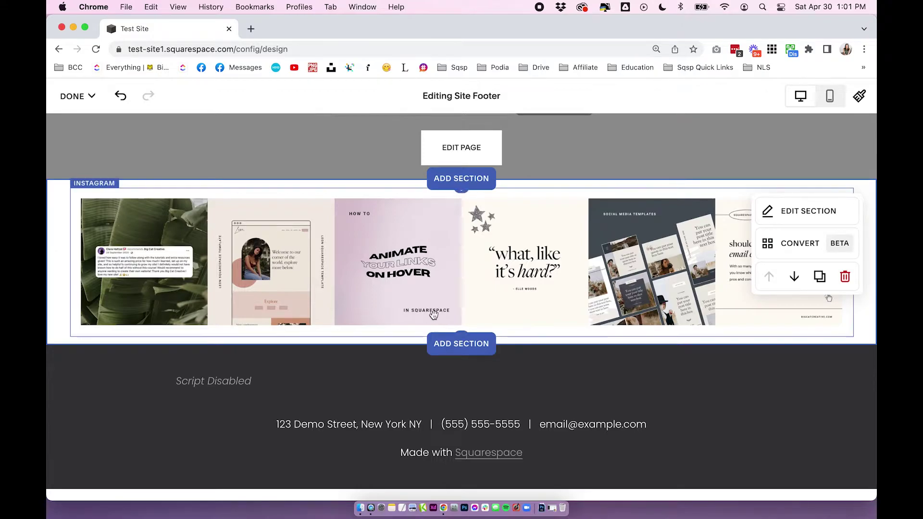
pyautogui.click(77, 96)
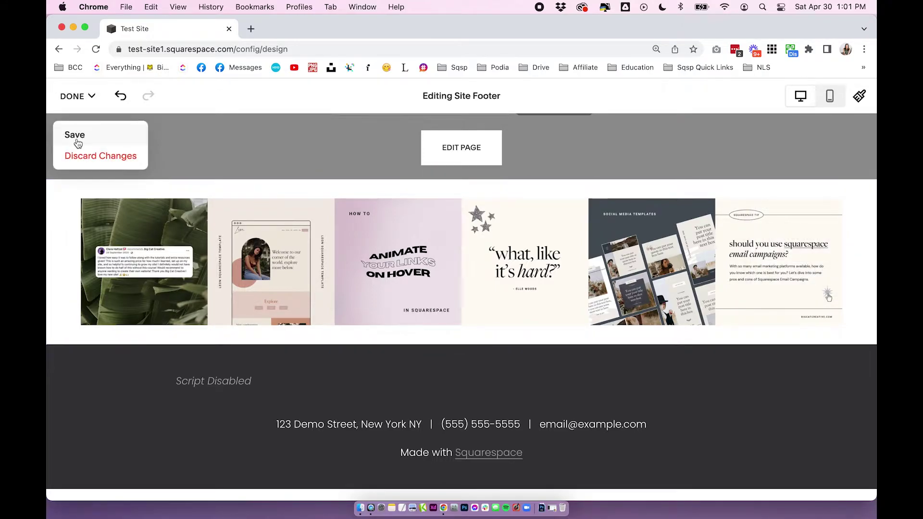
pyautogui.click(77, 142)
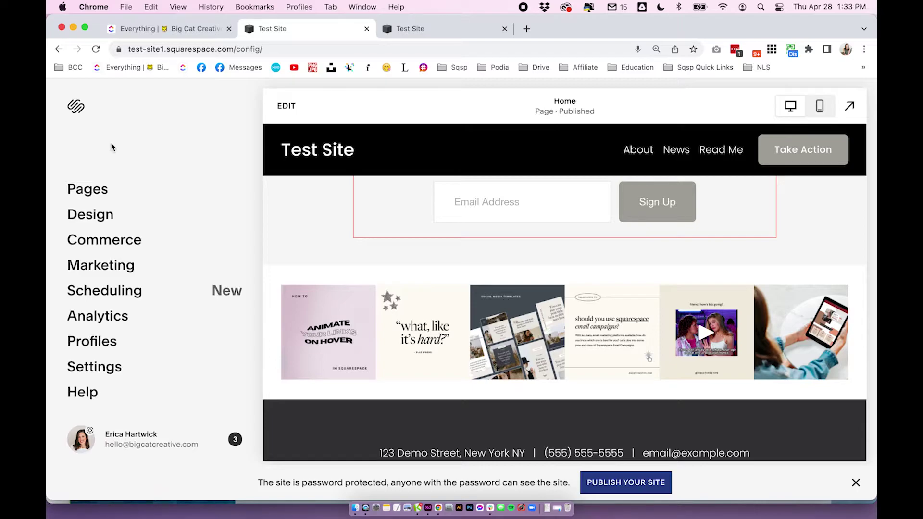
# Step: Open Design from the left sidebar menu to reach the Custom CSS panel
pyautogui.click(98, 216)
# Step: Paste the full-width section CSS template into the Custom CSS editor
pyautogui.click(107, 380)
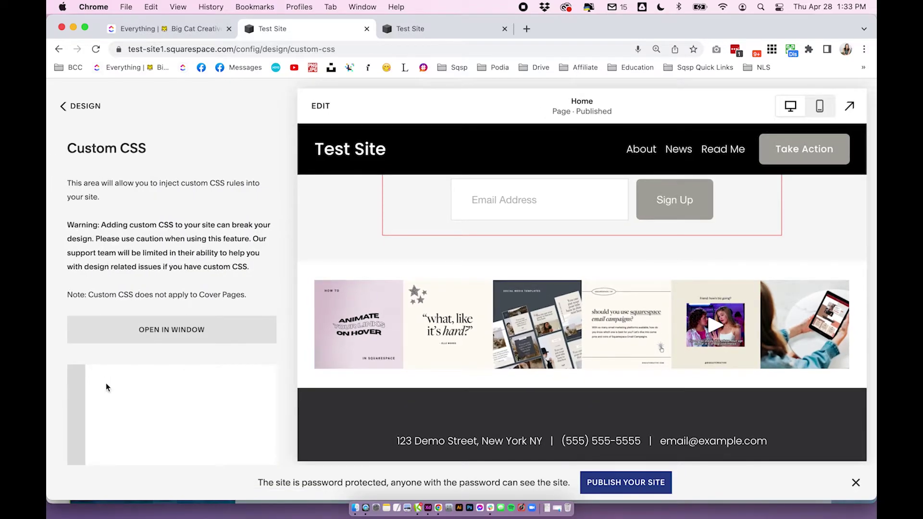
pyautogui.write('INSERT DATA SECTION ID HERE .content-wrapper {     max-width: 100%;     padding: 0 !important;     overflow-x: hidden !important; }  INSERT BLOCK ID HERE {     padding-top:0px!important;     padding-bottom:0px!important; }')
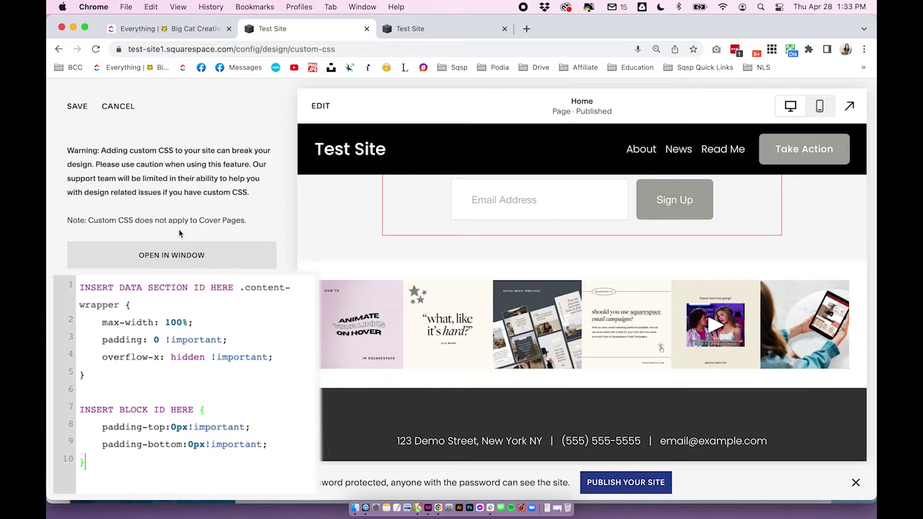
pyautogui.scroll(-1, 179, 234)
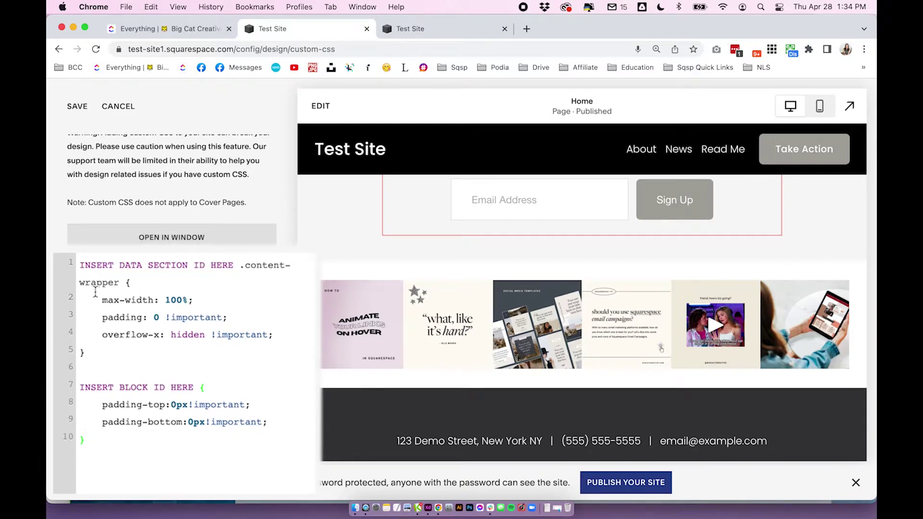
# Step: Highlight the section ID placeholder on line 1 and the block ID placeholder on line 7
pyautogui.moveTo(77, 261); pyautogui.dragTo(236, 263)
pyautogui.click(81, 389)
pyautogui.moveTo(81, 388); pyautogui.dragTo(197, 387)
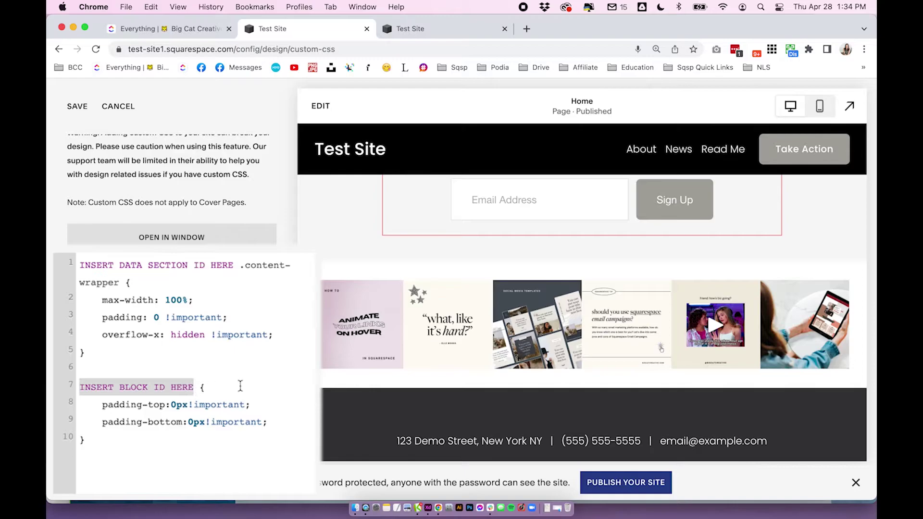
pyautogui.click(256, 385)
pyautogui.moveTo(234, 265); pyautogui.dragTo(78, 265)
pyautogui.moveTo(193, 387); pyautogui.dragTo(79, 387)
# Step: Point out the placeholders again, then view the Squarespace ID Finder listing in Chrome Web Store
pyautogui.moveTo(148, 266); pyautogui.dragTo(234, 269)
pyautogui.moveTo(124, 387); pyautogui.dragTo(186, 388)
pyautogui.click(260, 387)
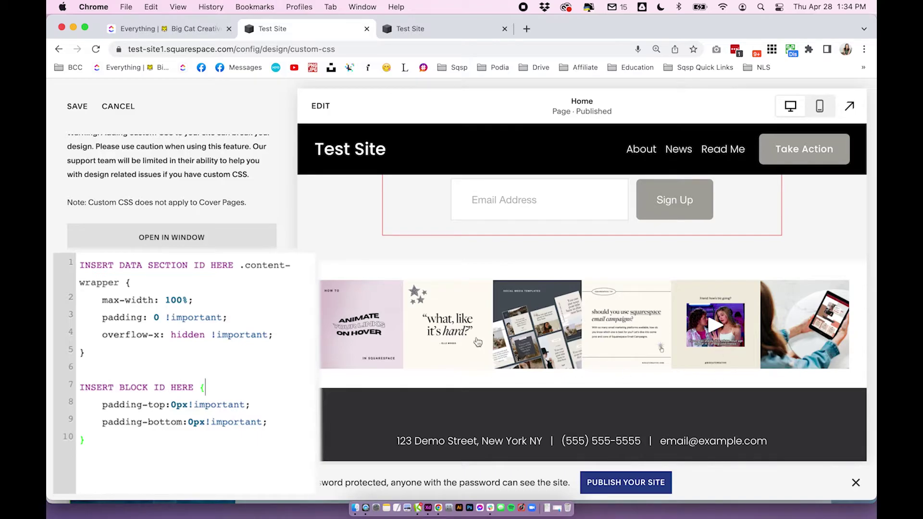
pyautogui.moveTo(126, 388); pyautogui.dragTo(157, 388)
pyautogui.click(156, 388)
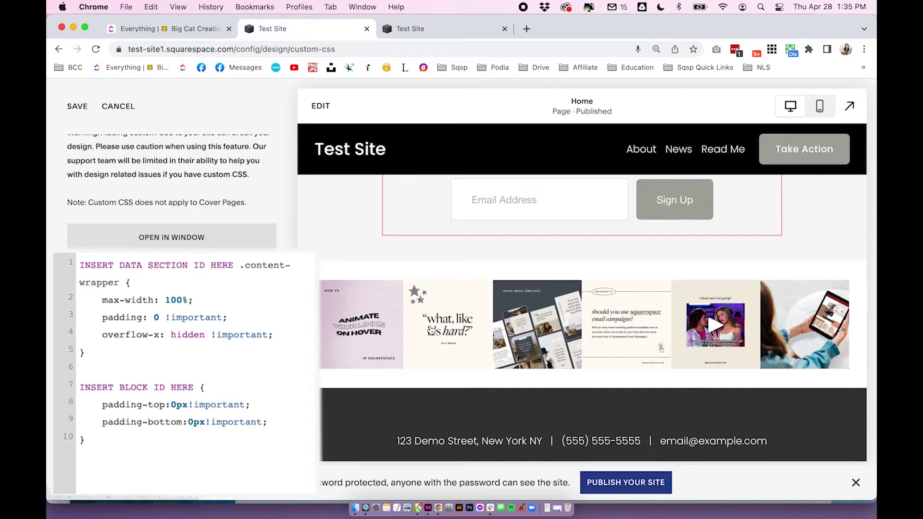
pyautogui.click(270, 402)
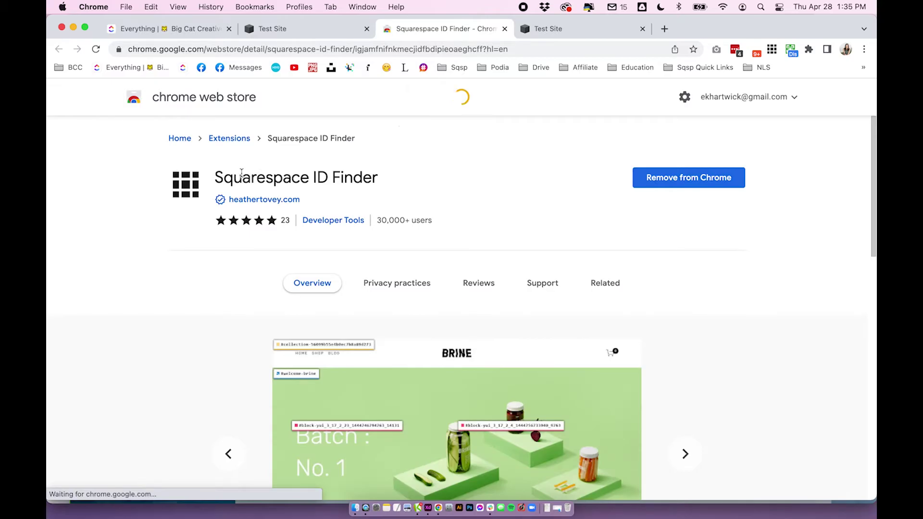
pyautogui.moveTo(215, 178); pyautogui.dragTo(418, 182)
# Step: Review the Squarespace ID Finder listing and its web address, then return to the Test Site tab
pyautogui.click(420, 184)
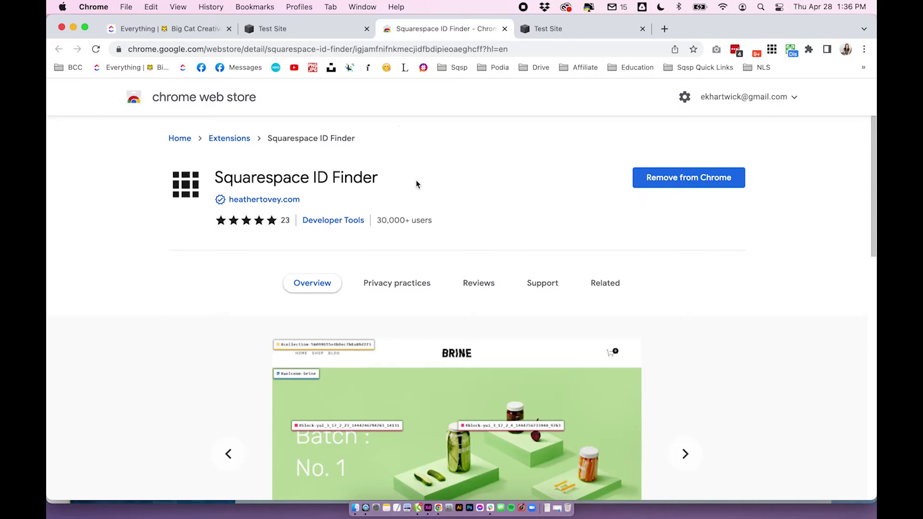
pyautogui.click(308, 49)
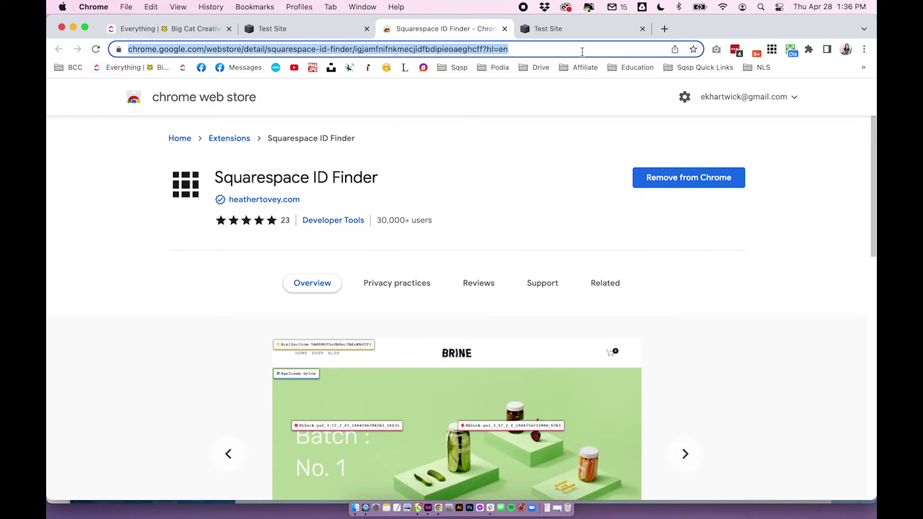
pyautogui.click(584, 49)
pyautogui.click(528, 155)
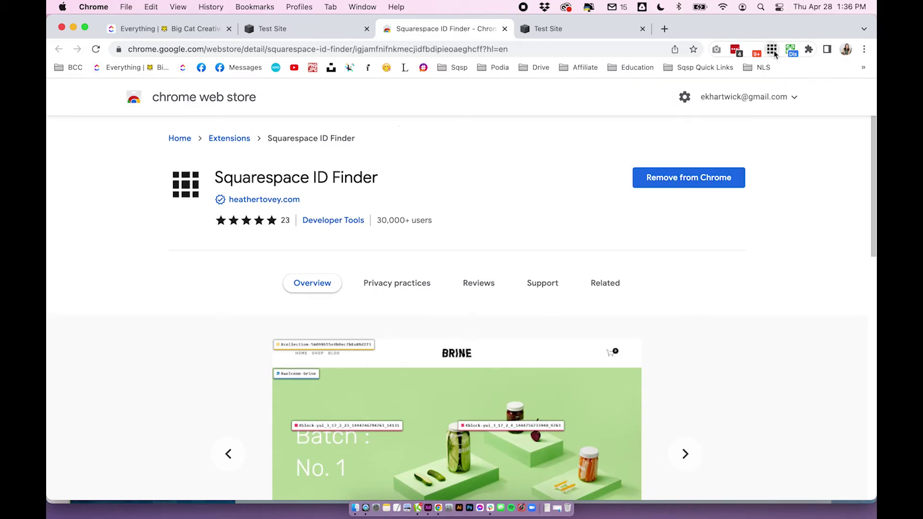
pyautogui.click(300, 30)
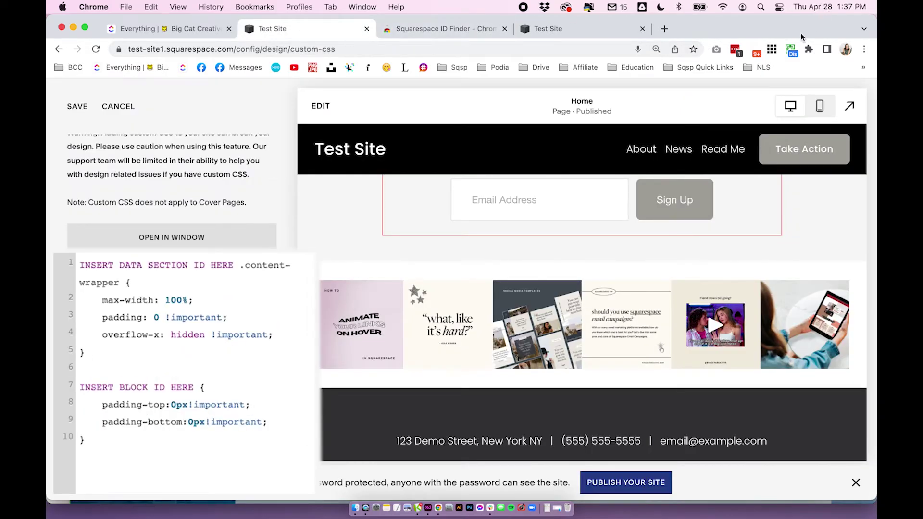
# Step: Show ID Finder labels over the preview and copy the Instagram grid section's data-section-id
pyautogui.click(774, 57)
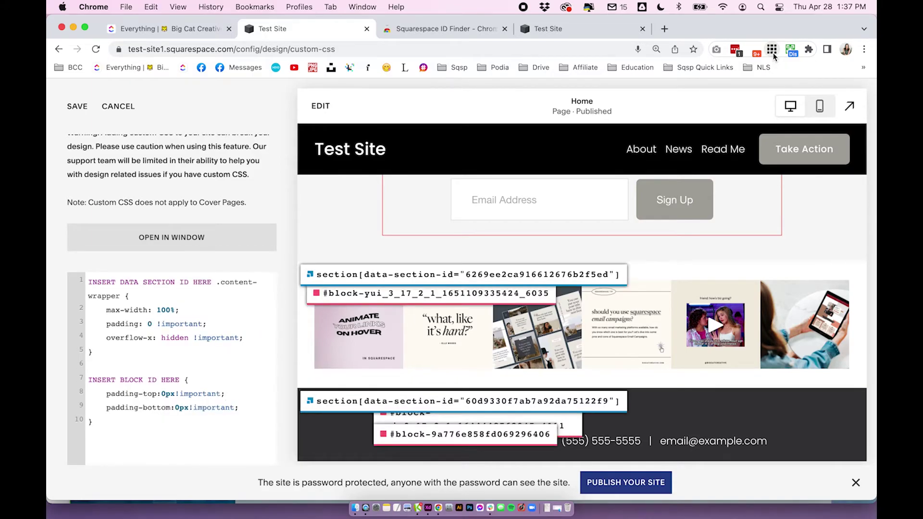
pyautogui.scroll(15, 723, 195)
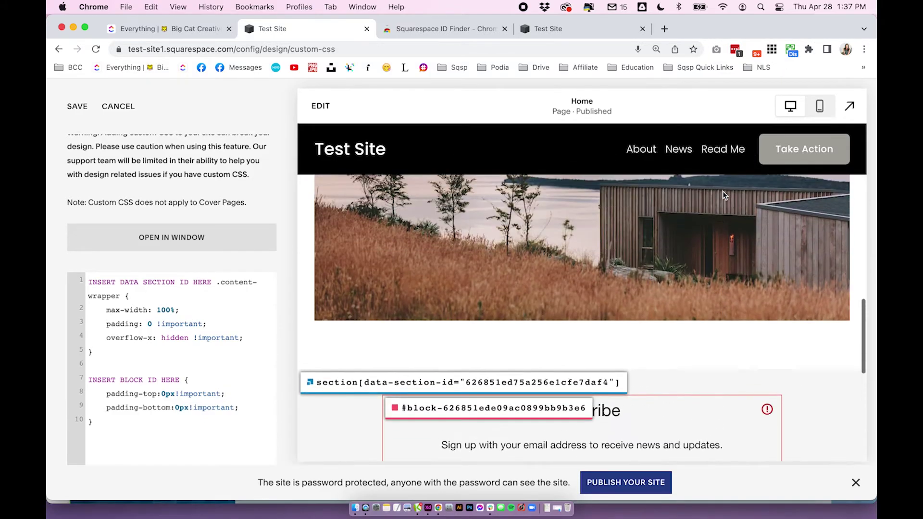
pyautogui.scroll(5, 724, 196)
pyautogui.scroll(-15, 724, 195)
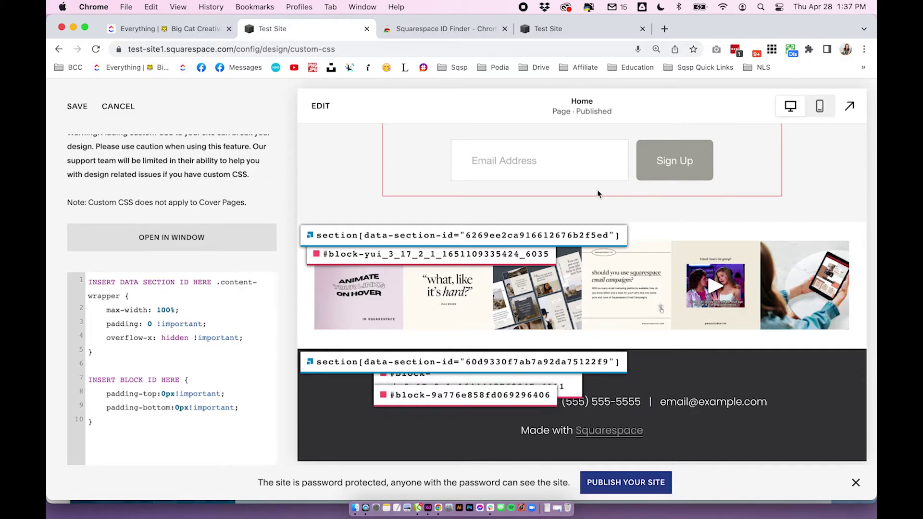
pyautogui.click(511, 242)
# Step: Replace the line 1 section ID placeholder with the copied Instagram section selector
pyautogui.click(346, 236)
pyautogui.moveTo(233, 266); pyautogui.dragTo(80, 264)
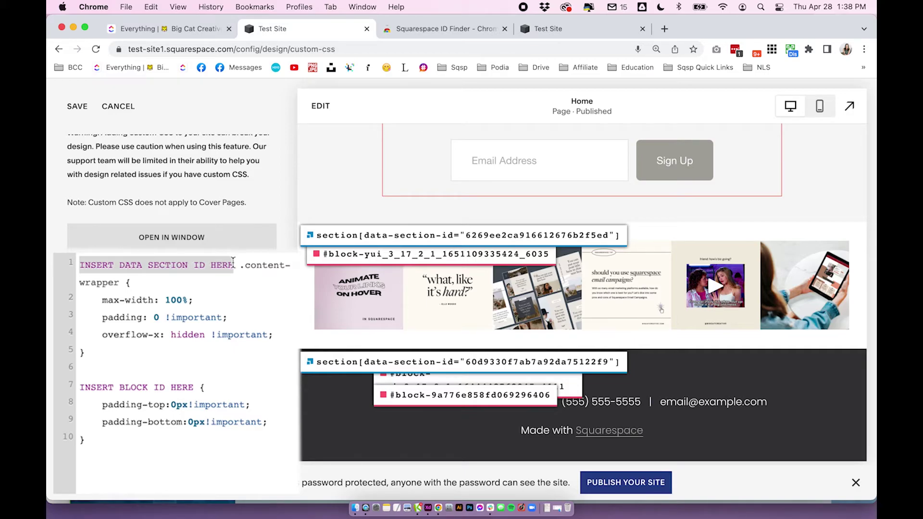
pyautogui.click(236, 265)
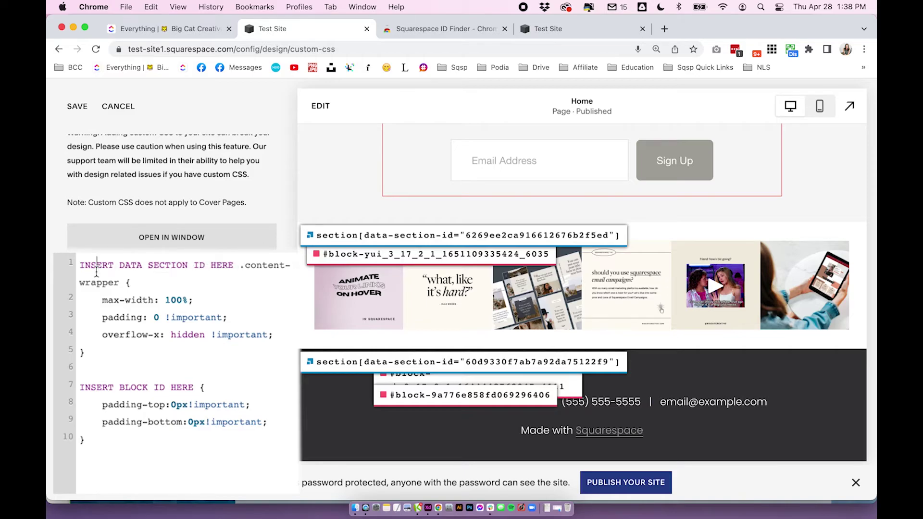
pyautogui.moveTo(234, 266); pyautogui.dragTo(80, 265)
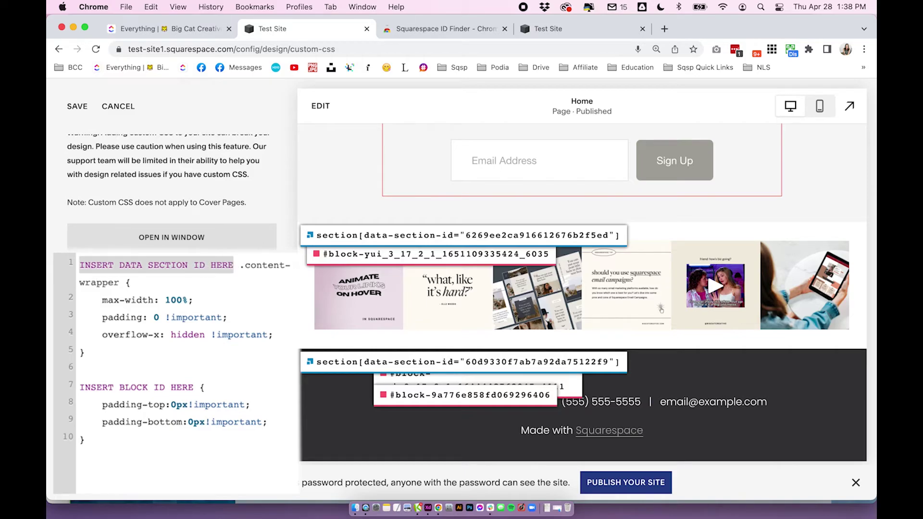
pyautogui.press('super+v')
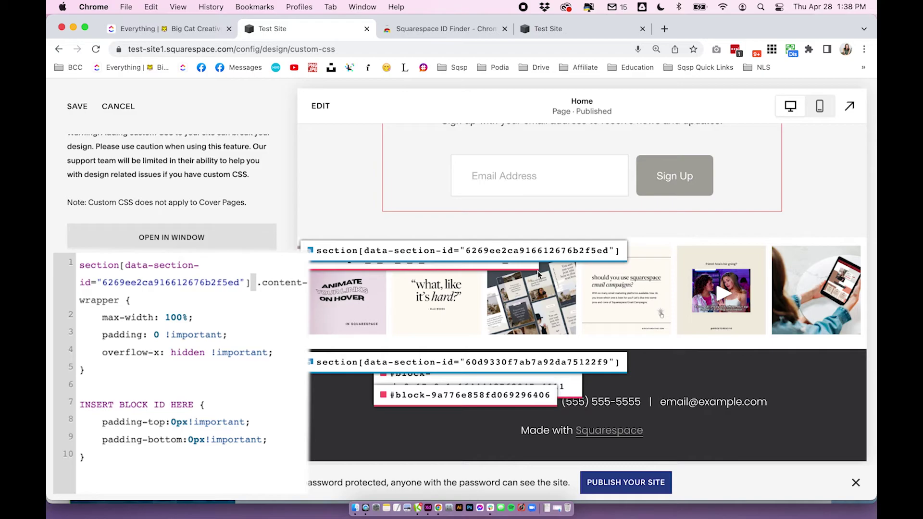
pyautogui.click(340, 259)
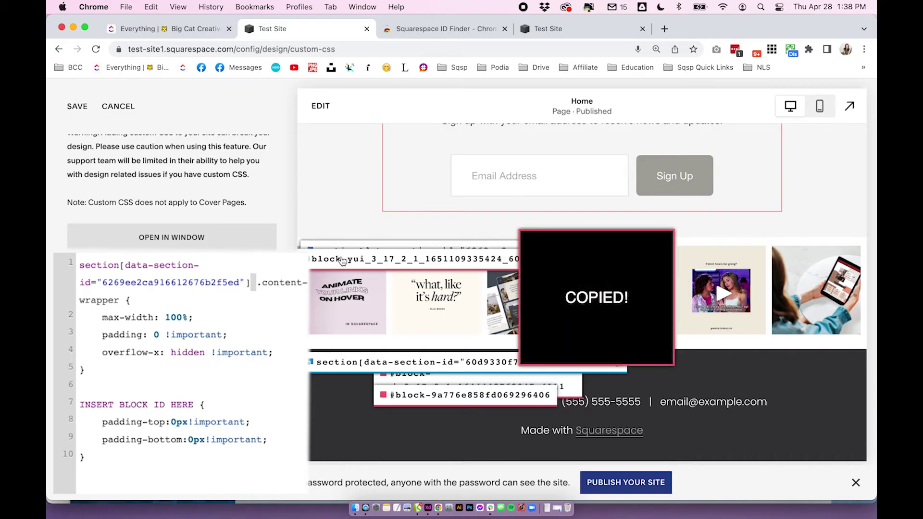
pyautogui.moveTo(193, 405); pyautogui.dragTo(62, 406)
pyautogui.press('super+v')
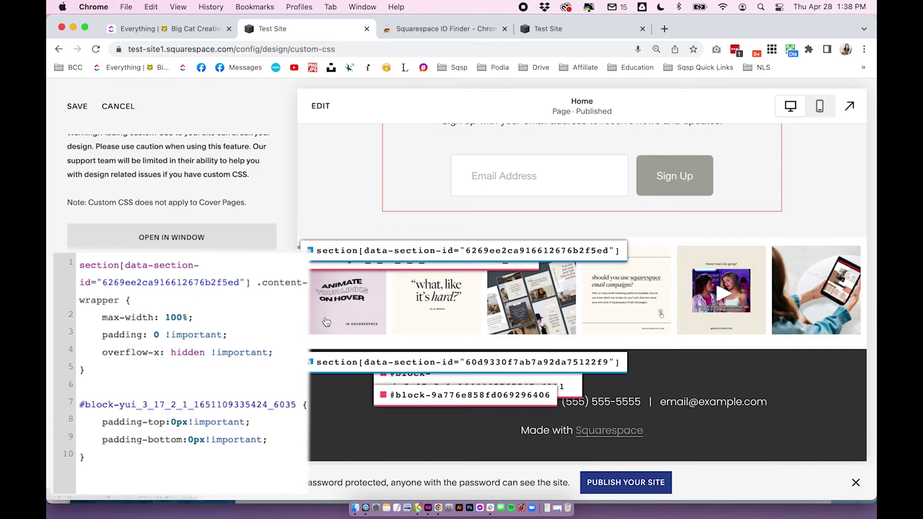
# Step: Save the custom CSS, reload, and confirm full-window that the six Instagram thumbnails span edge to edge
pyautogui.click(77, 107)
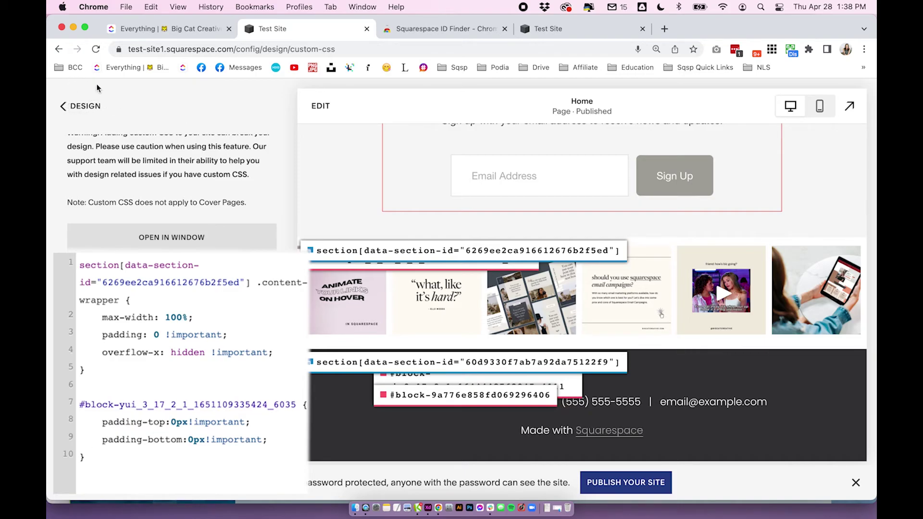
pyautogui.click(96, 50)
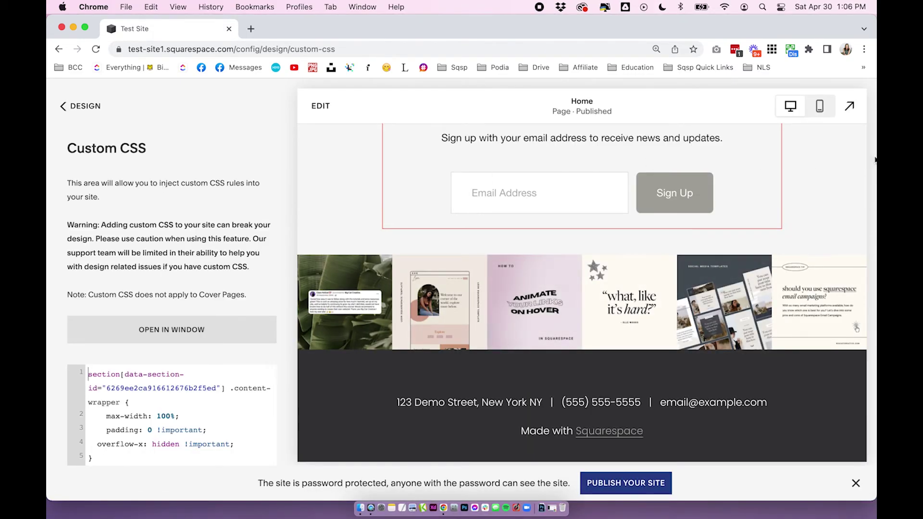
pyautogui.click(849, 106)
pyautogui.scroll(-5, 715, 318)
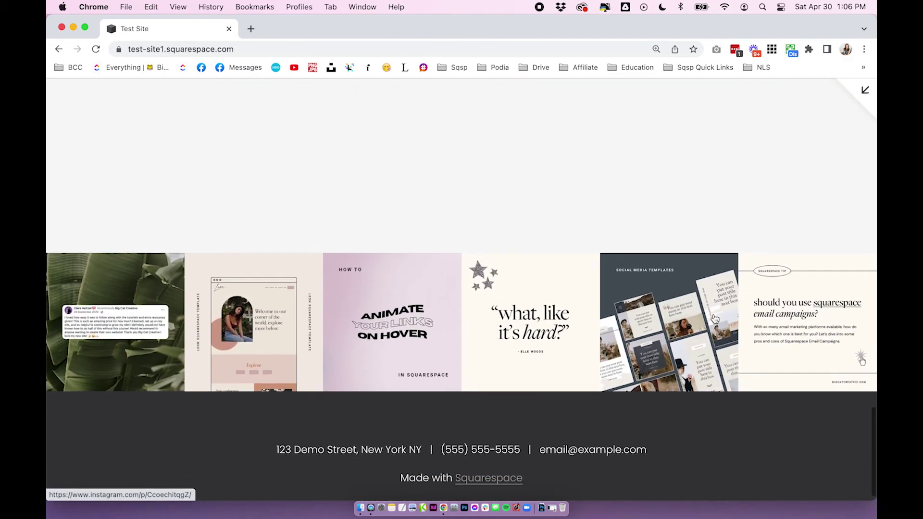
pyautogui.scroll(10, 814, 250)
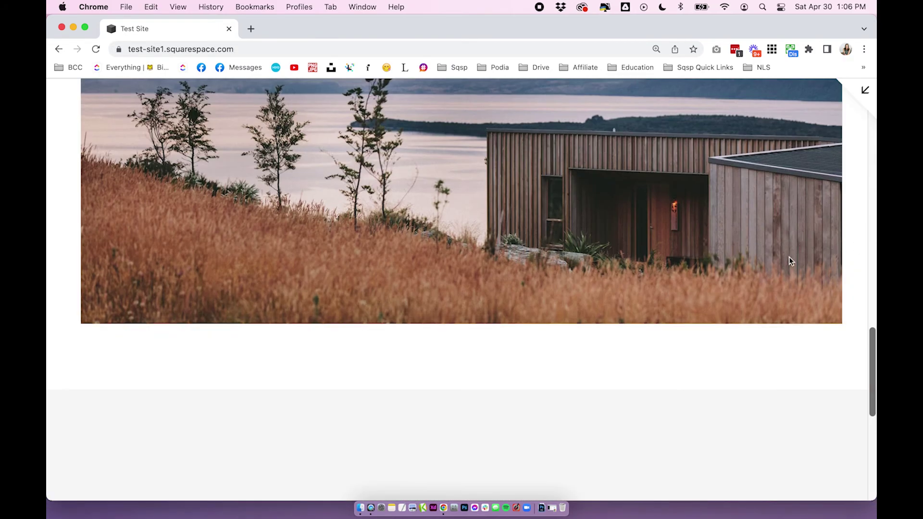
pyautogui.scroll(-5, 785, 262)
pyautogui.moveTo(876, 272); pyautogui.dragTo(867, 296)
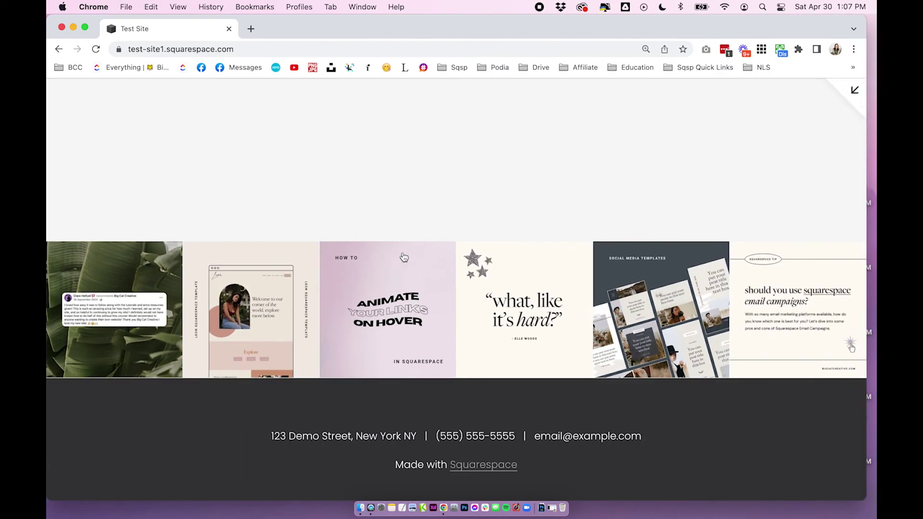
pyautogui.moveTo(868, 196); pyautogui.dragTo(875, 198)
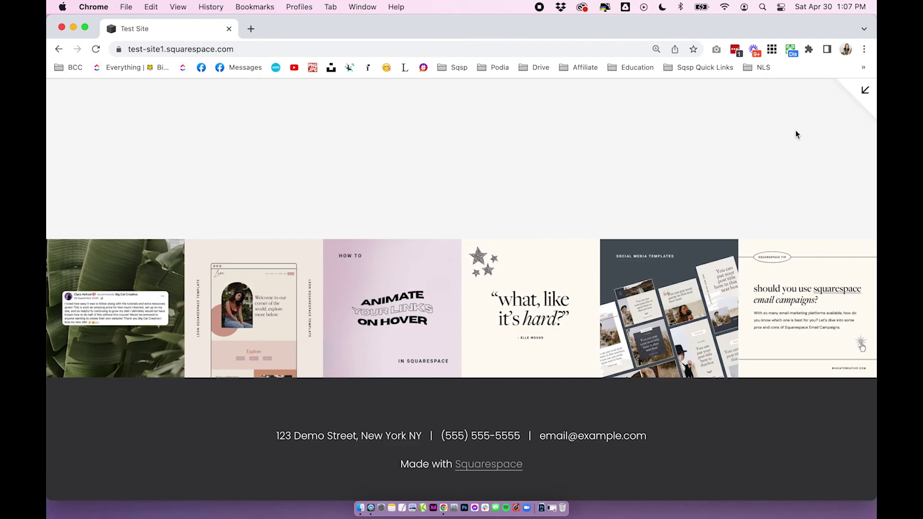
# Step: Exit full-window, check the Instagram row in mobile layout, then return to desktop view and Design settings
pyautogui.click(864, 92)
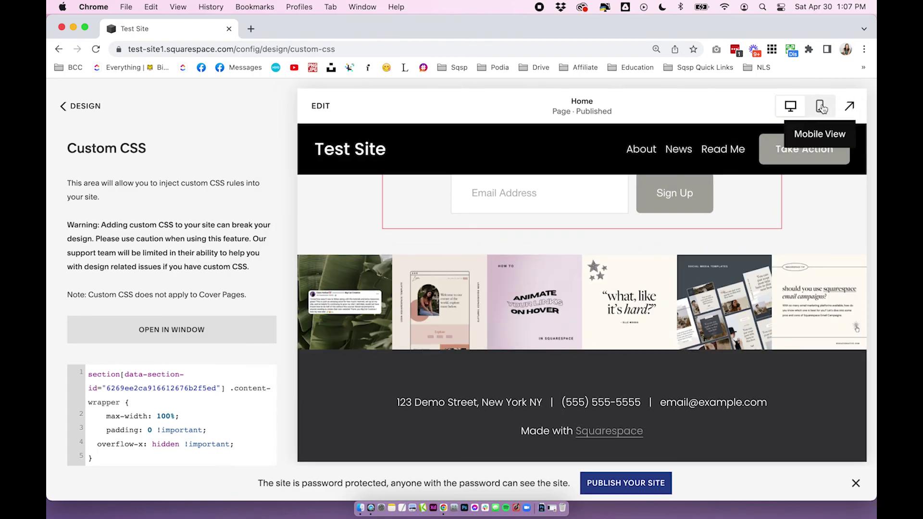
pyautogui.click(819, 106)
pyautogui.scroll(-3, 549, 284)
pyautogui.scroll(-6, 549, 284)
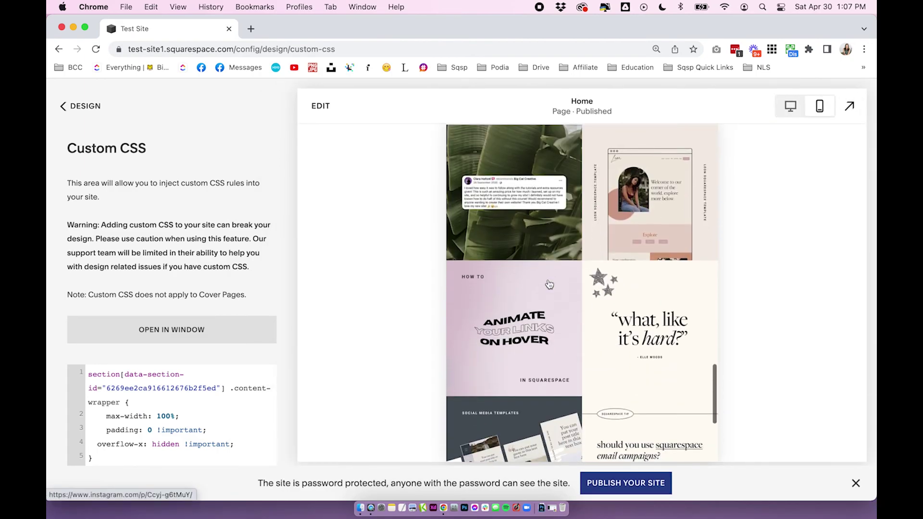
pyautogui.click(791, 105)
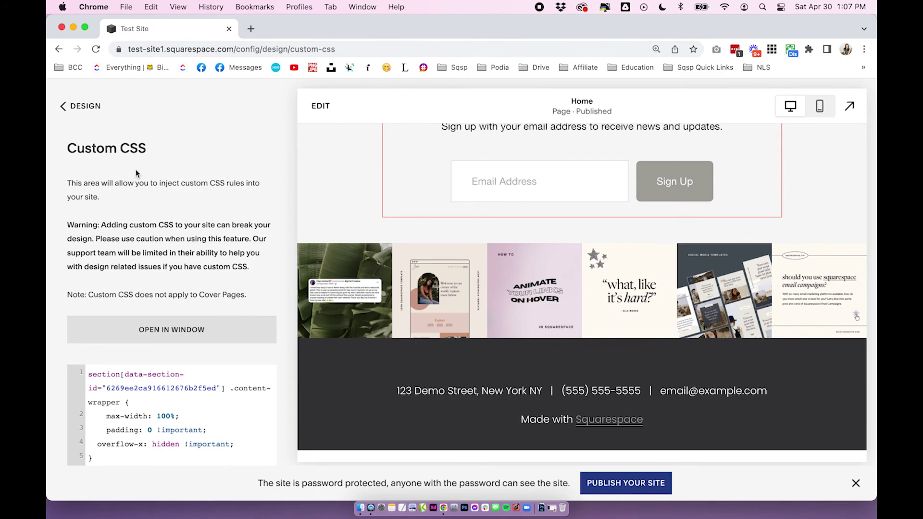
pyautogui.click(94, 111)
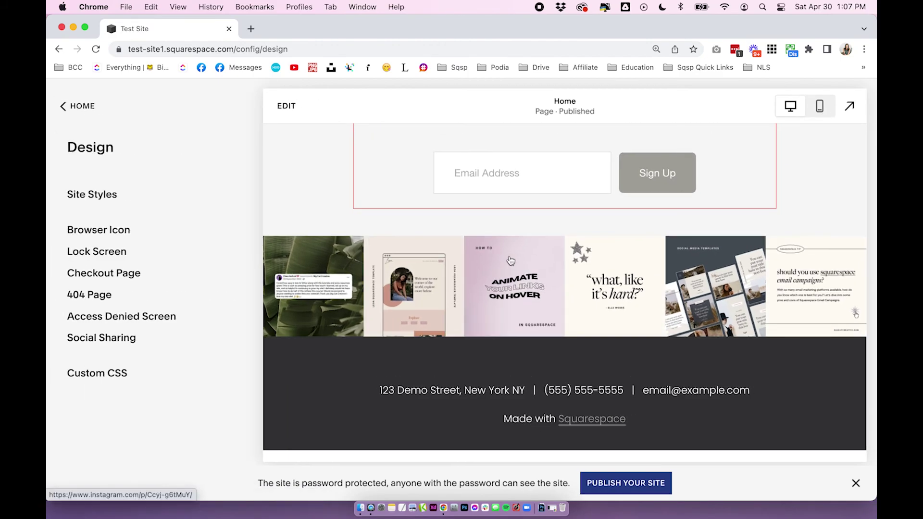